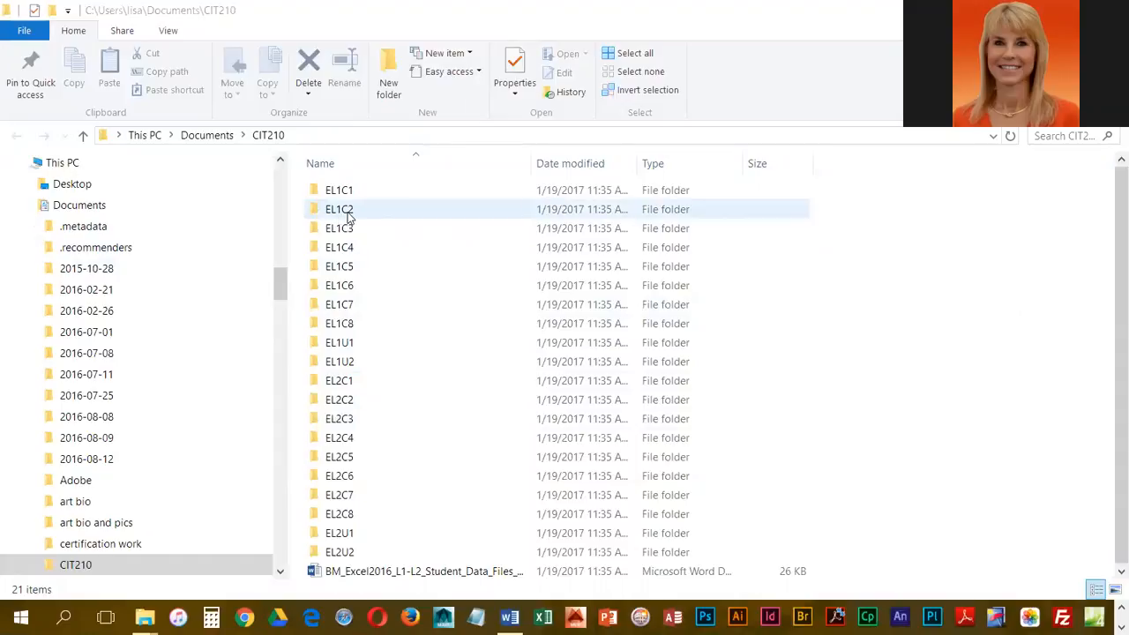
Open the HCReports.xlsx workbook from the EL1C2 folder inside CIT210
double_click(344, 212)
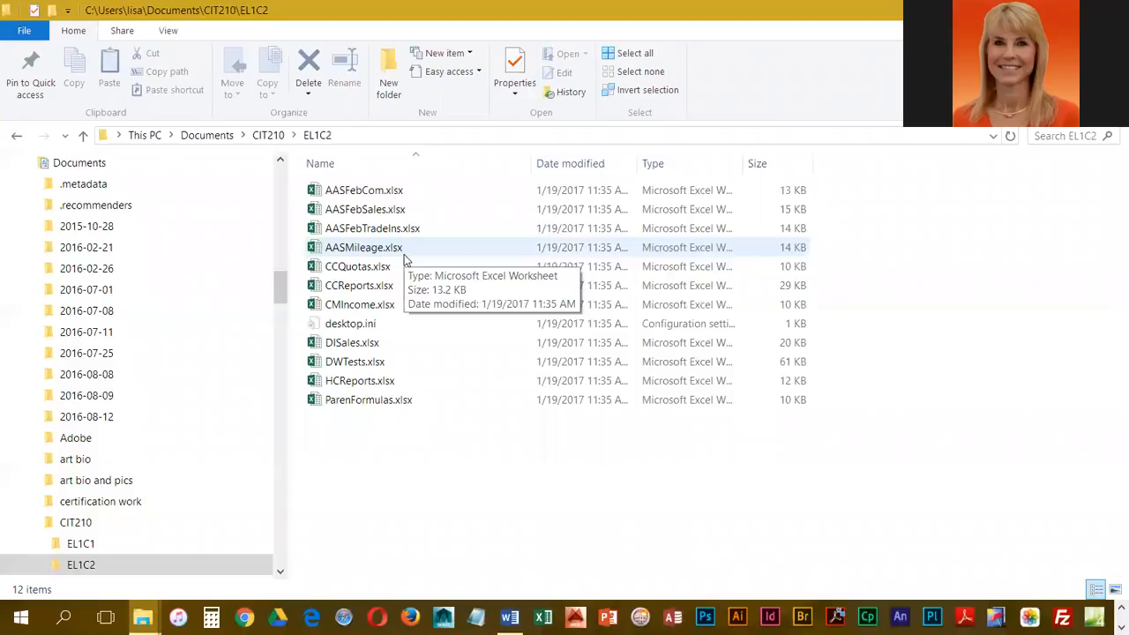
scroll(64, 519, down, 2)
scroll(63, 518, down, 2)
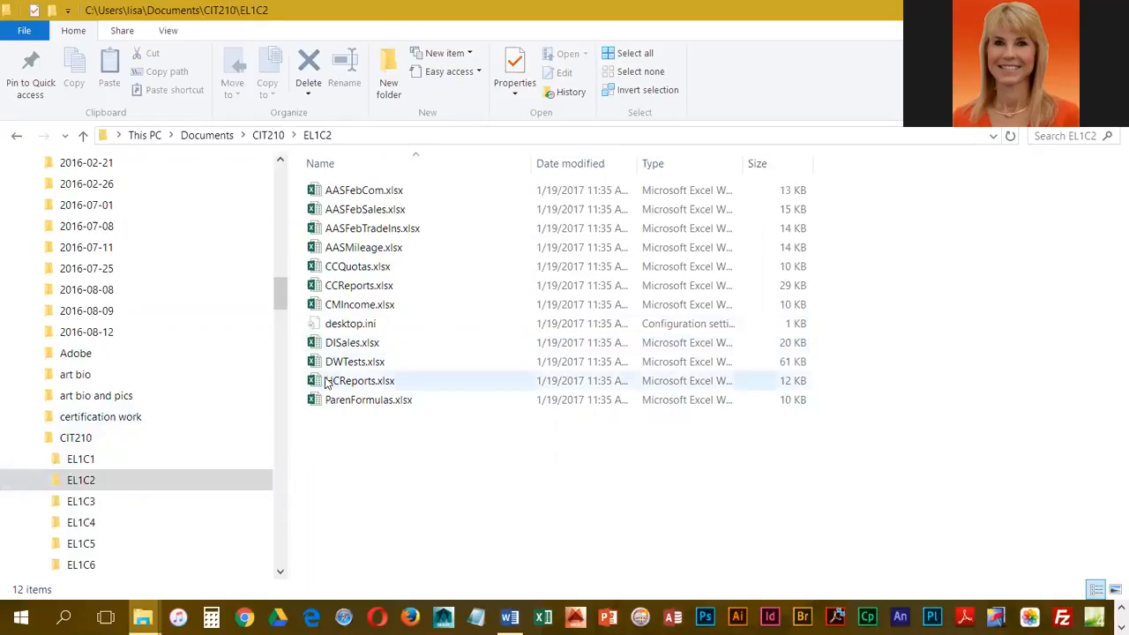
mouse_move(338, 391)
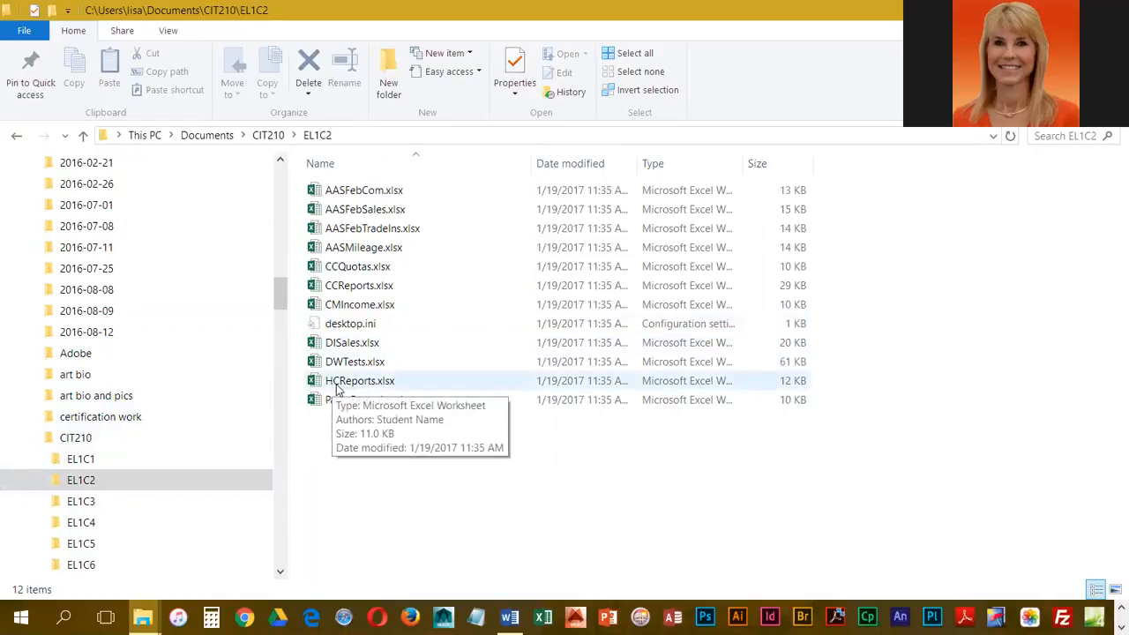
click(339, 390)
double_click(436, 389)
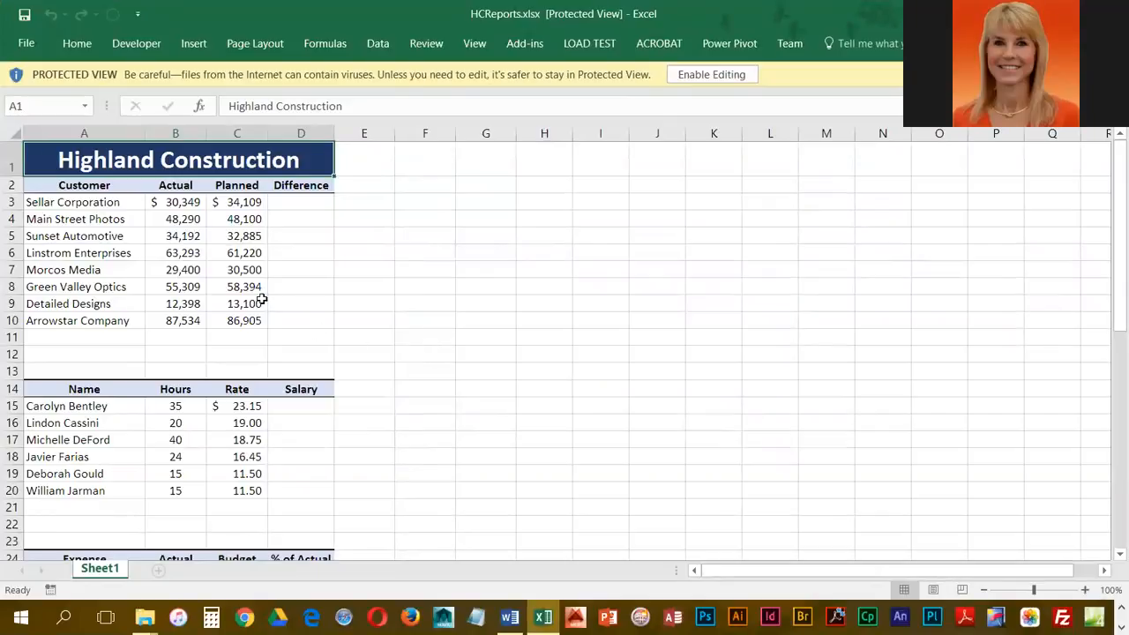
Enable editing of the protected workbook and enter the formula =C3-B3 in cell D3 of the Difference column
click(306, 204)
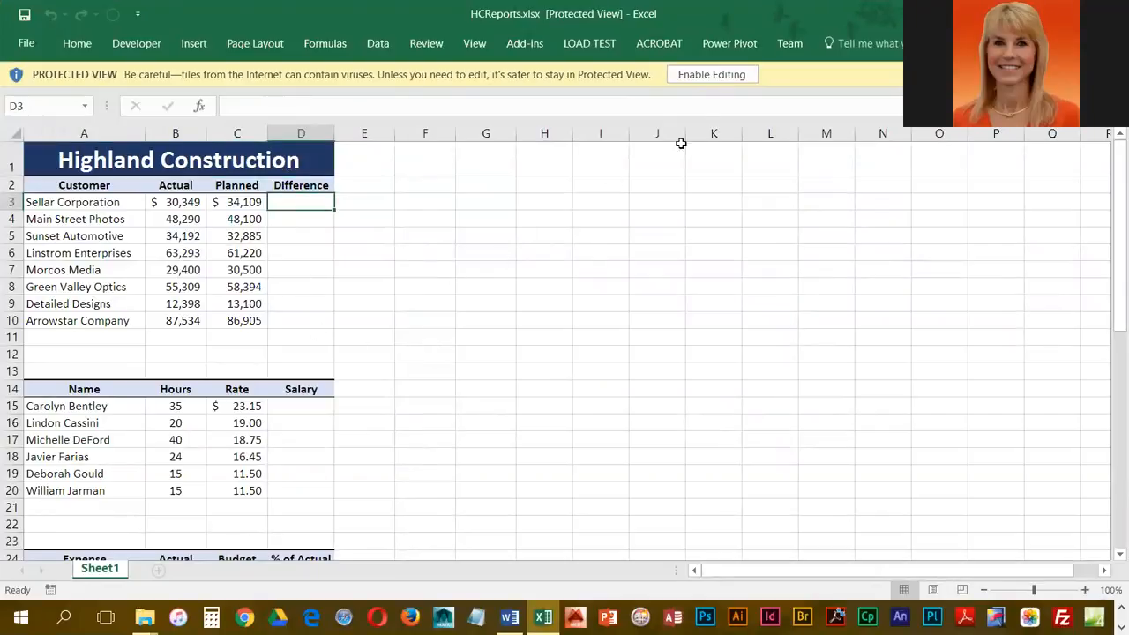
click(707, 78)
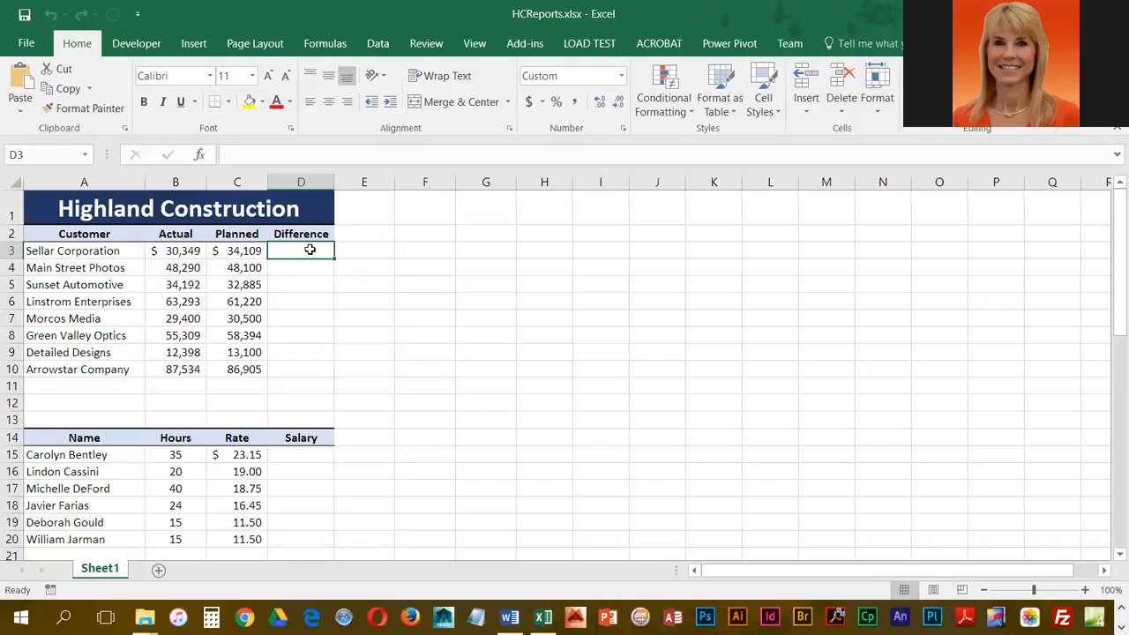
text(=)
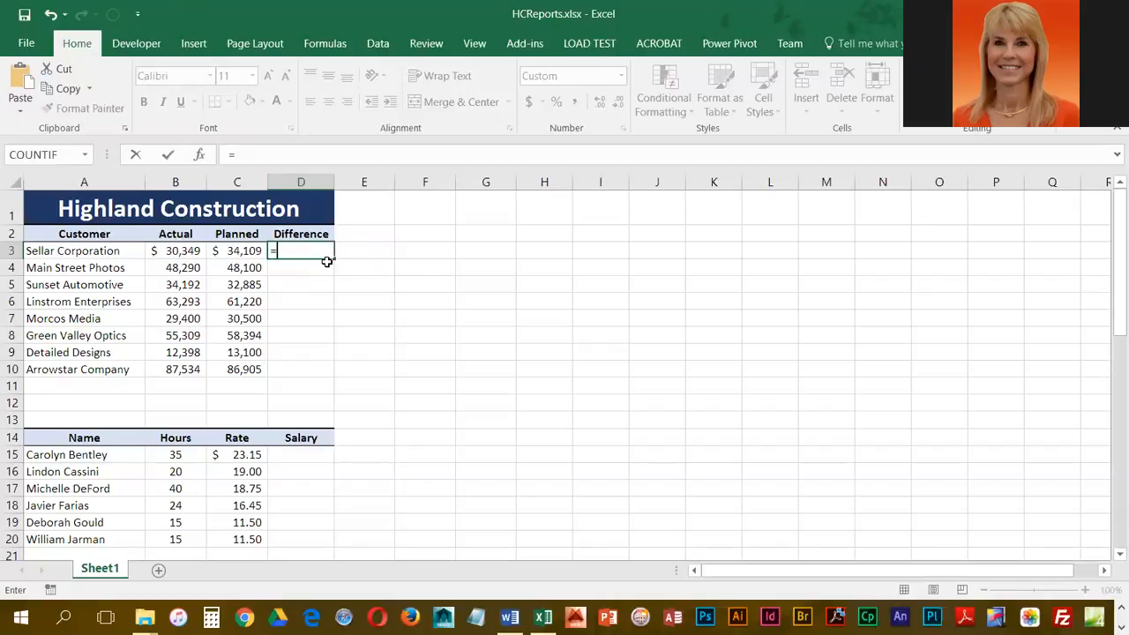
click(234, 251)
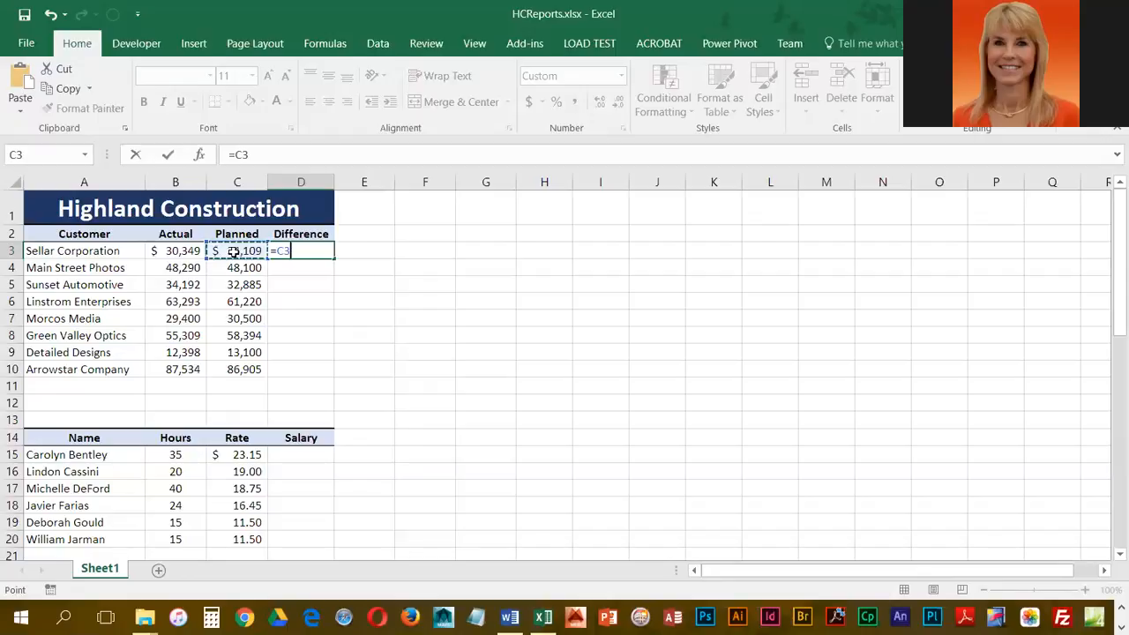
text(-)
click(167, 252)
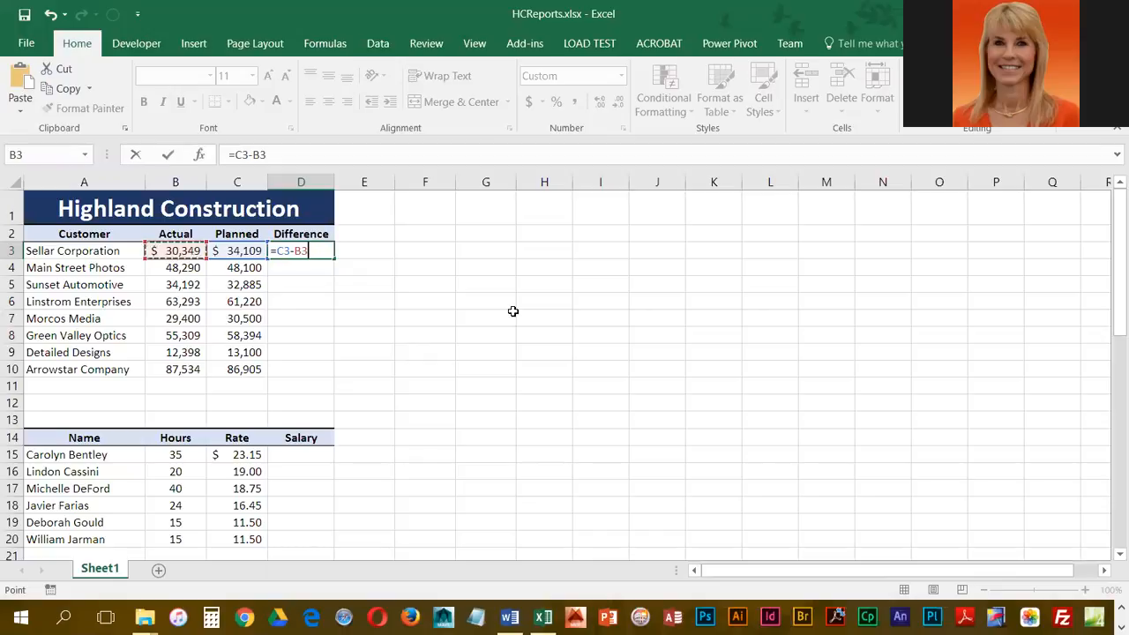
key(Return)
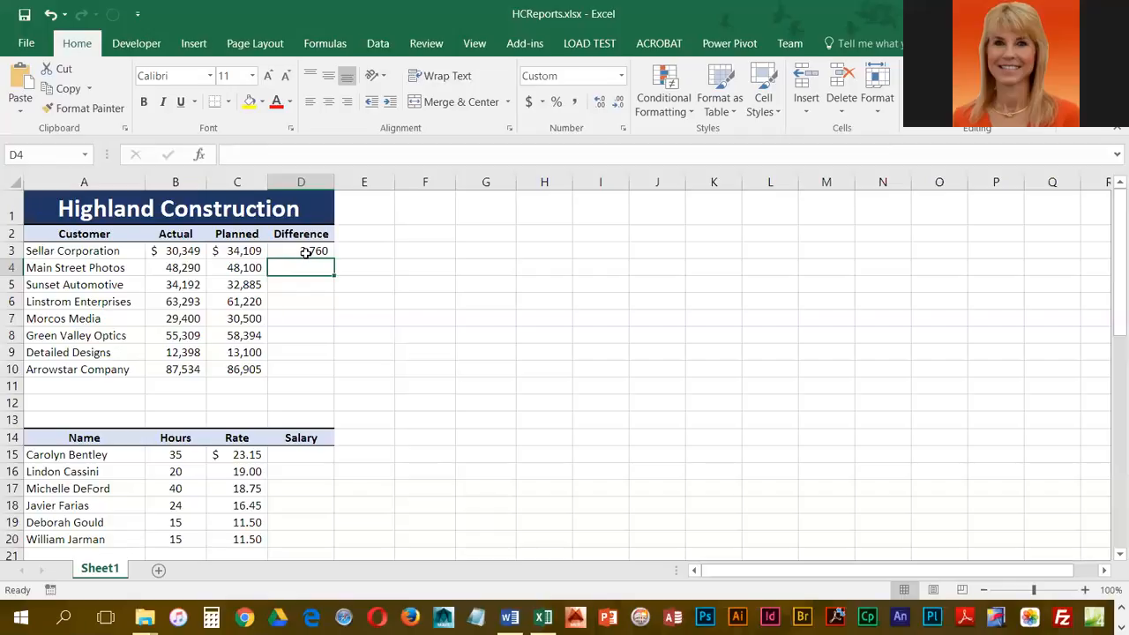
Fill the formula in D3 down through D10 and check the copied formulas in D4 to D7
click(309, 251)
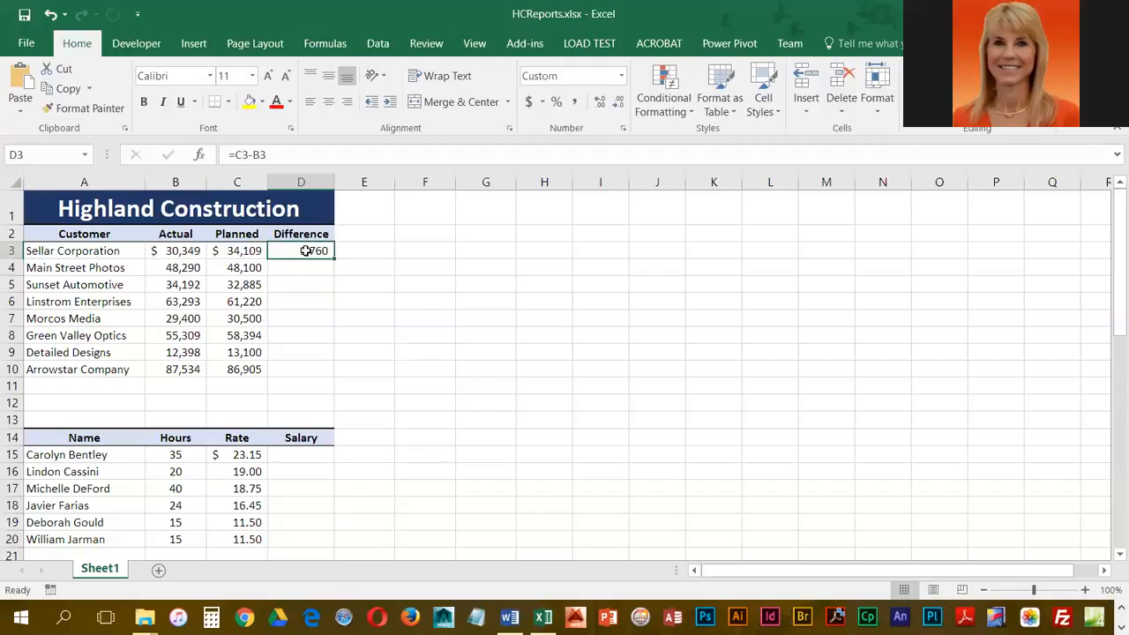
drag(306, 251, 303, 369)
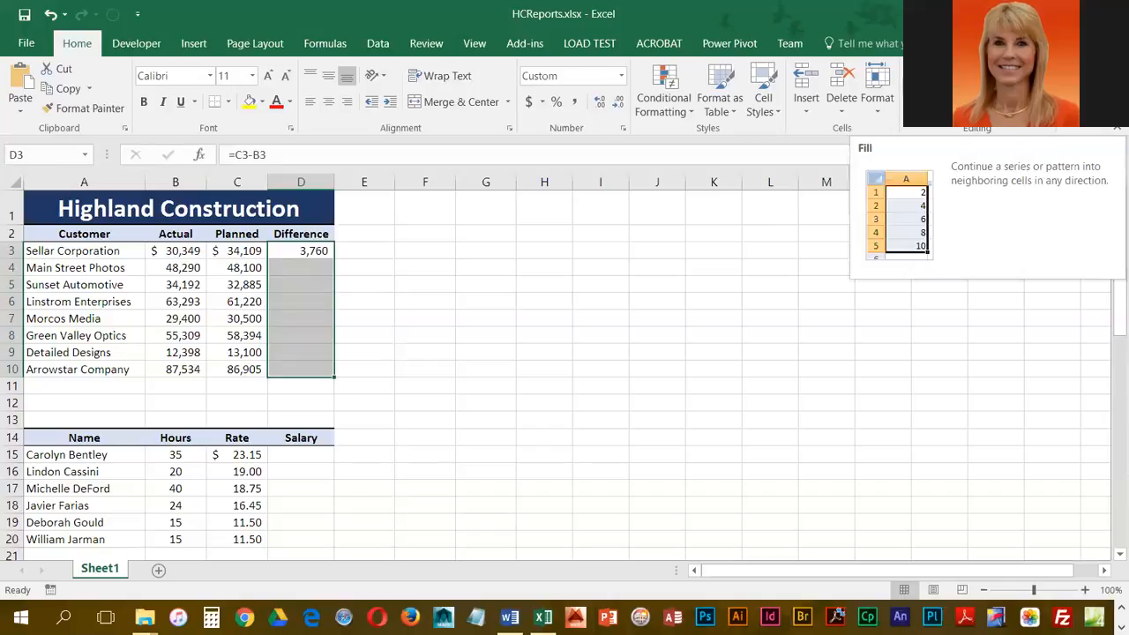
click(922, 88)
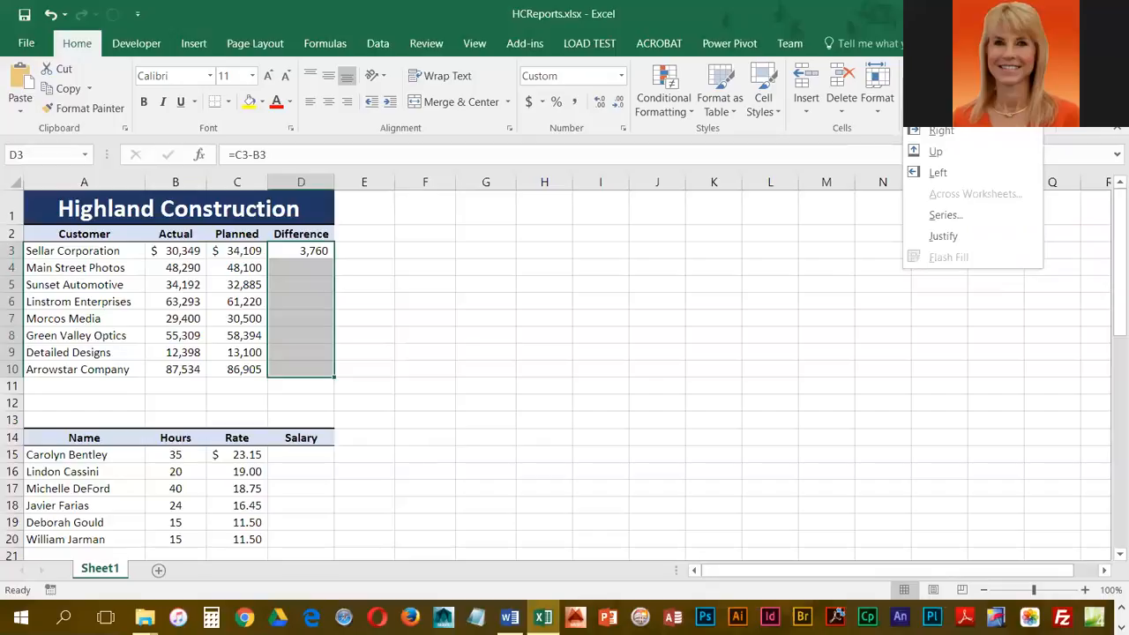
click(941, 110)
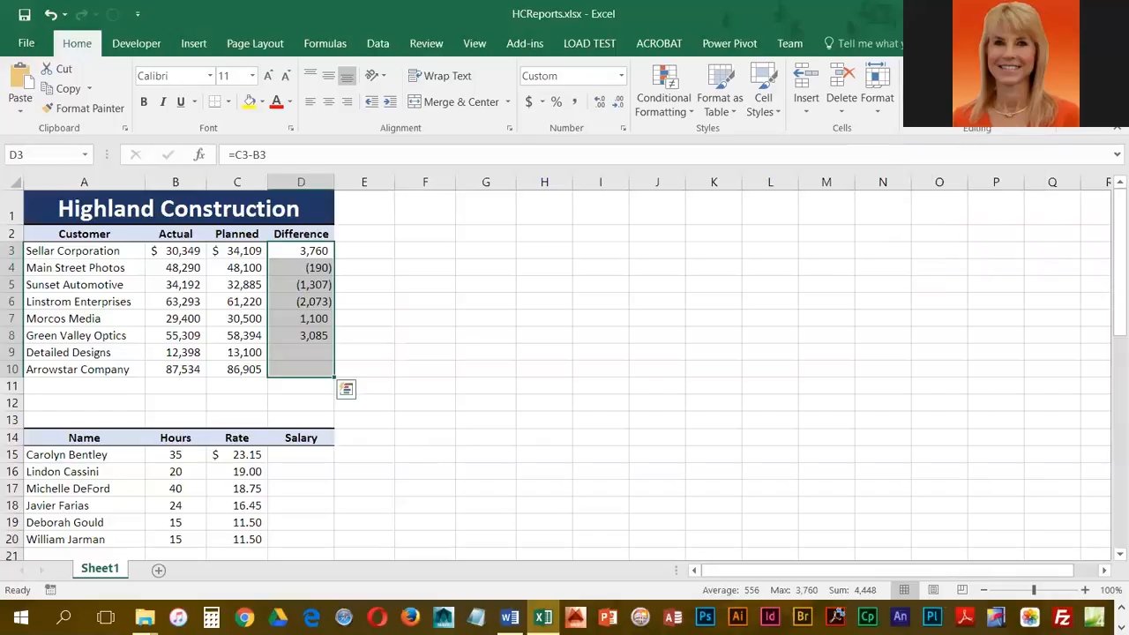
click(282, 274)
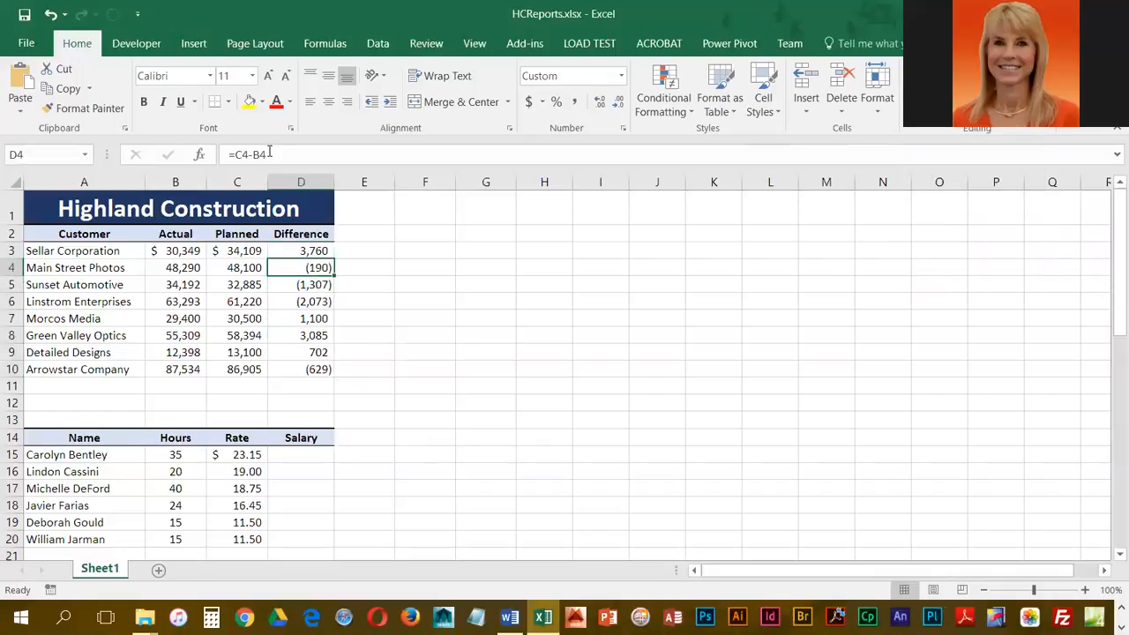
click(303, 287)
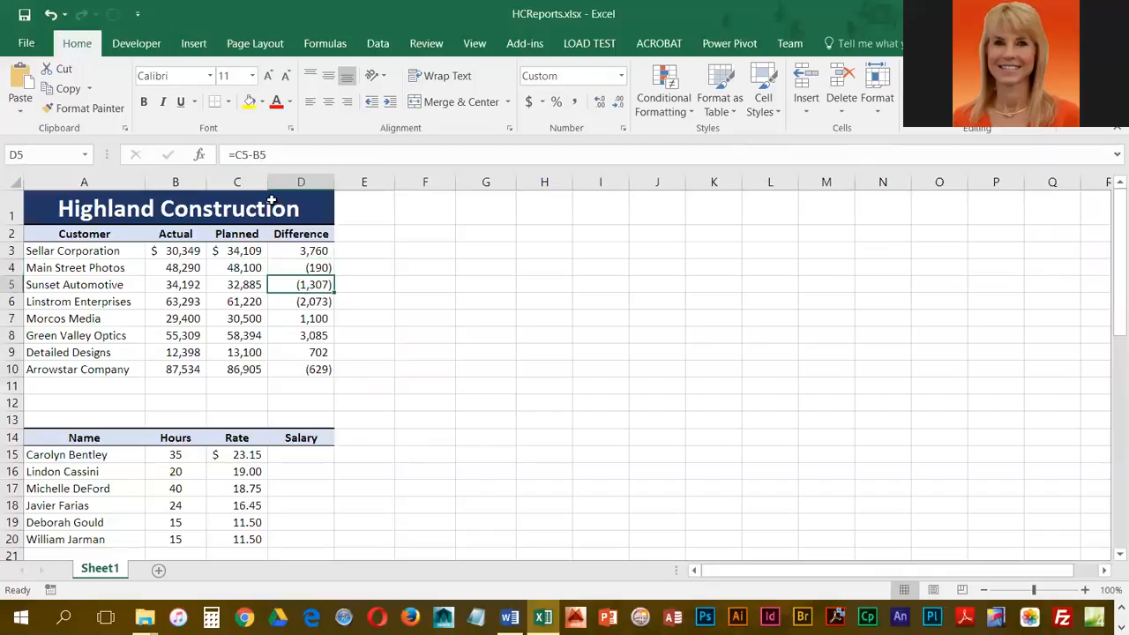
click(301, 304)
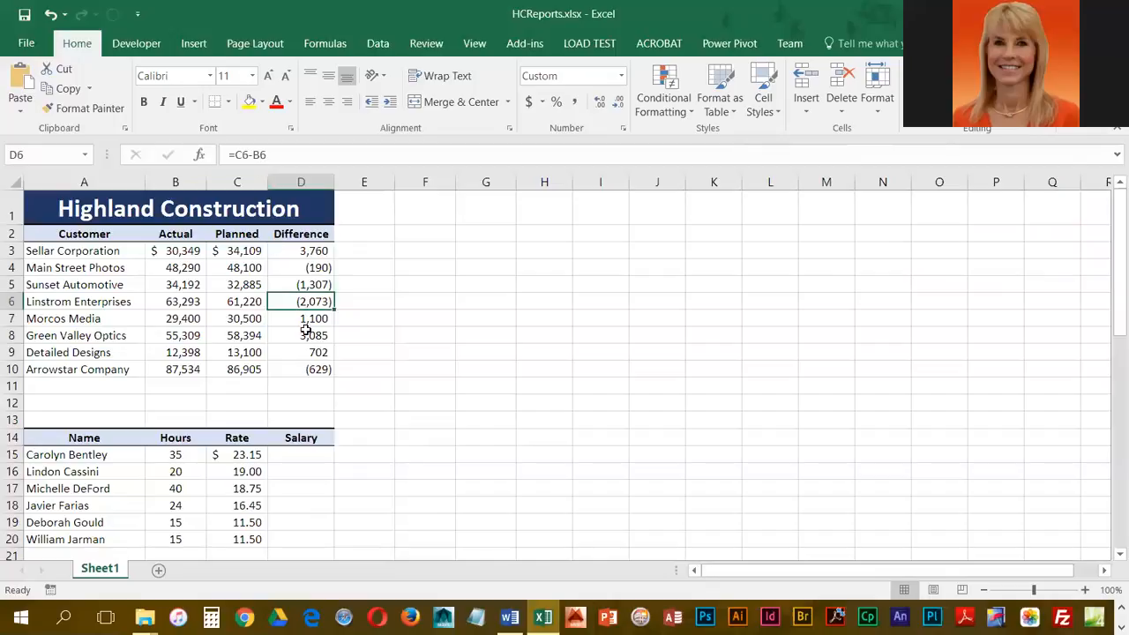
click(321, 318)
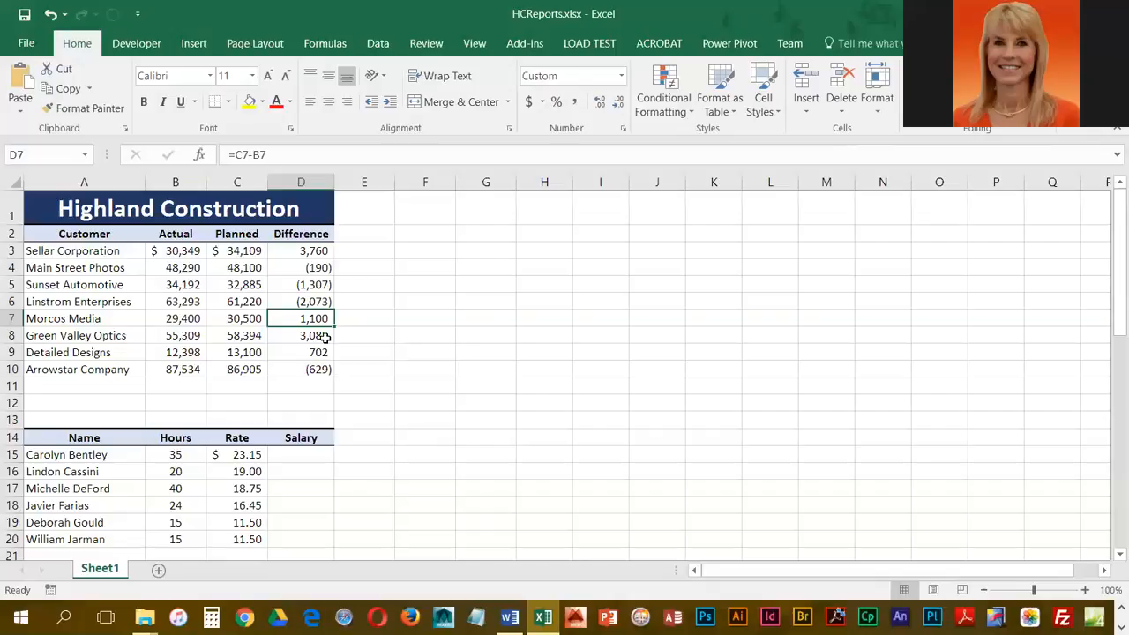
Save a copy of the workbook as 2-HCReports in the EL1C2 folder
click(27, 43)
click(42, 198)
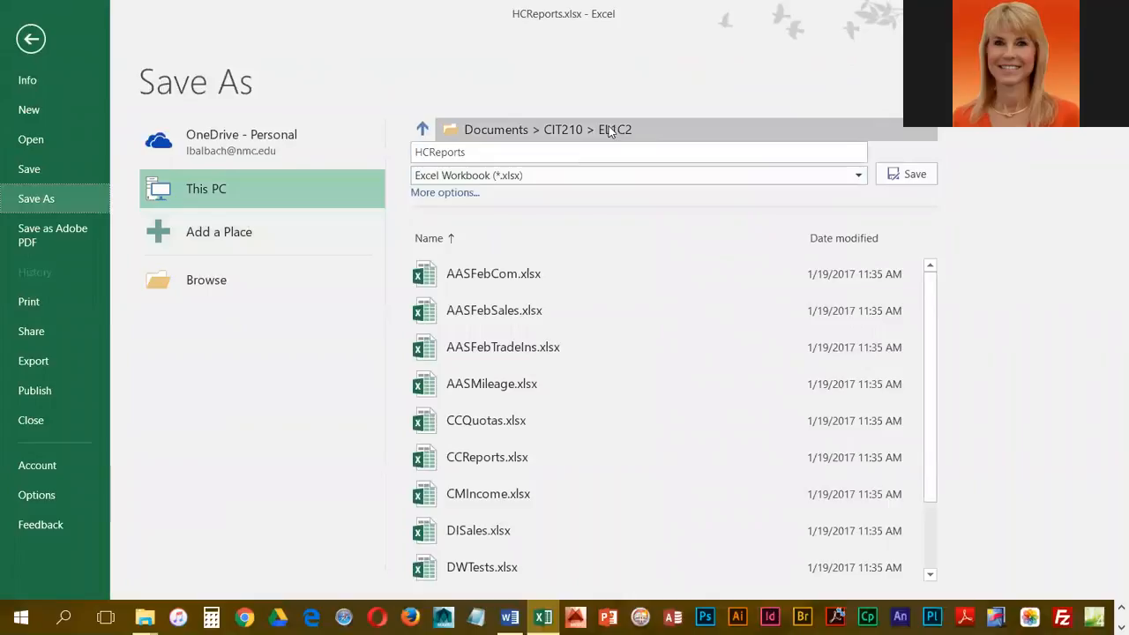
click(418, 149)
click(418, 150)
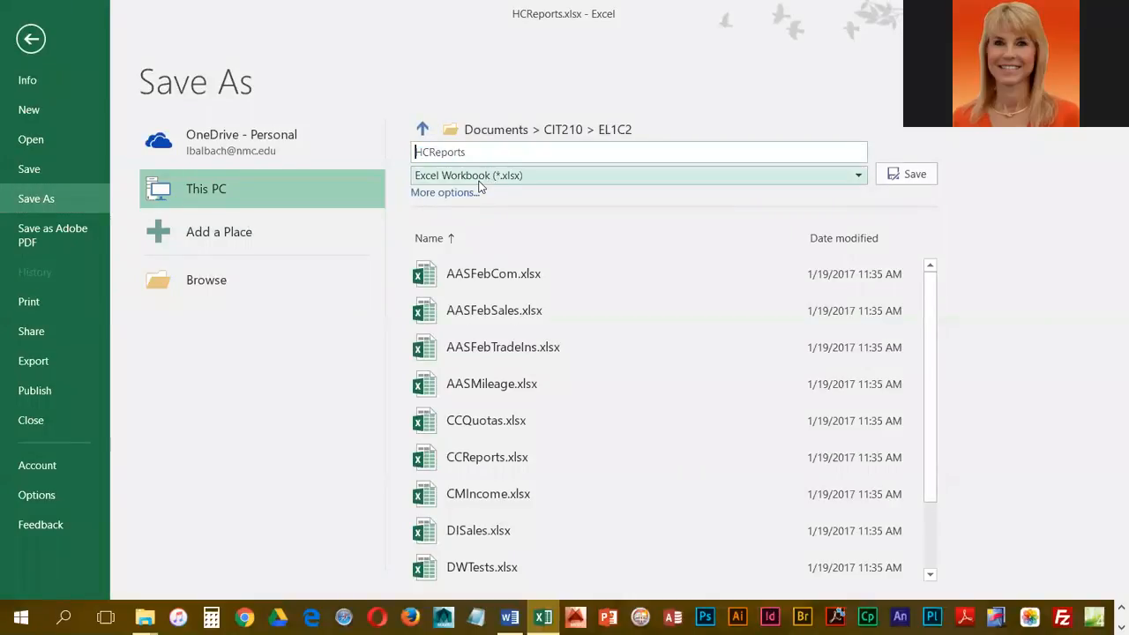
text(2-)
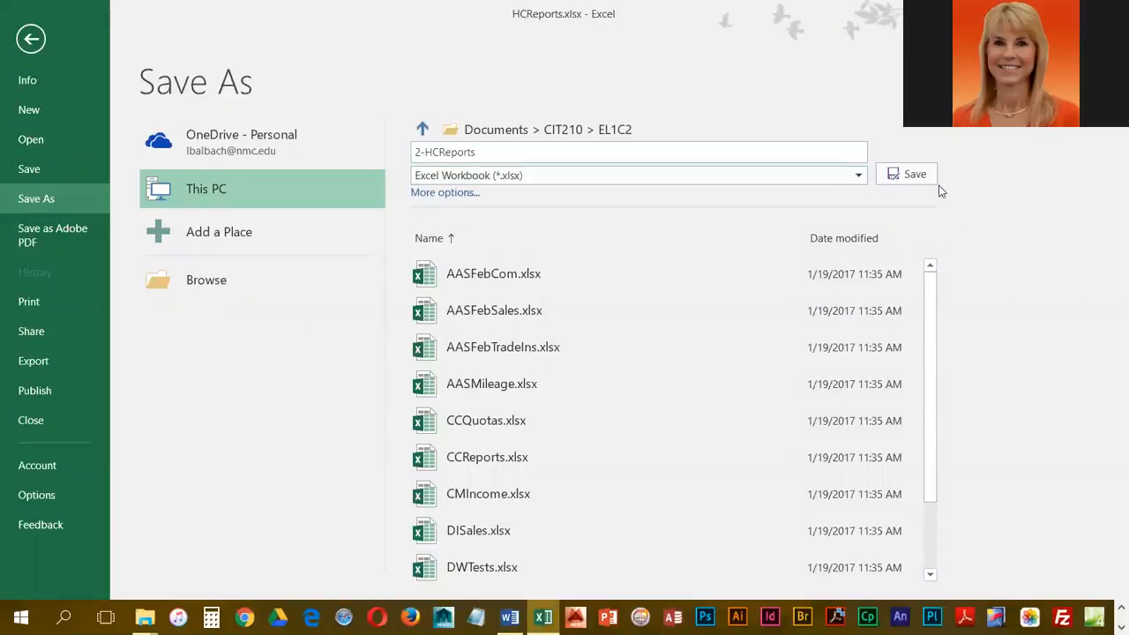
click(915, 175)
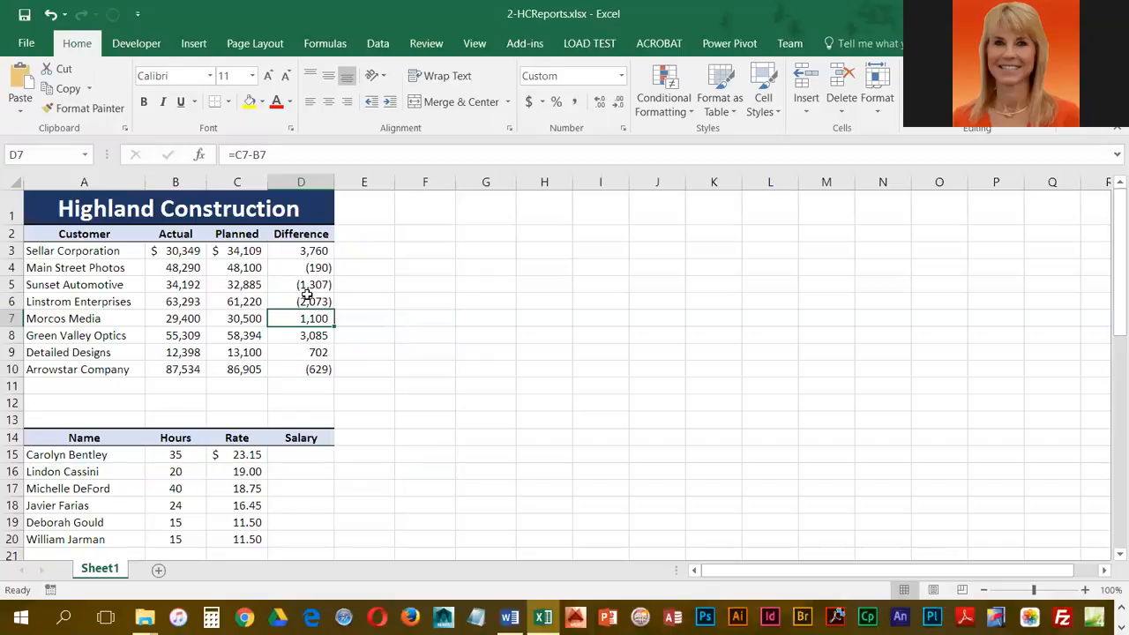
Change the actual amount for Main Street Photos (B4) to 46425 and the planned amount for Linstrom Enterprises (C6) to 60000
click(175, 270)
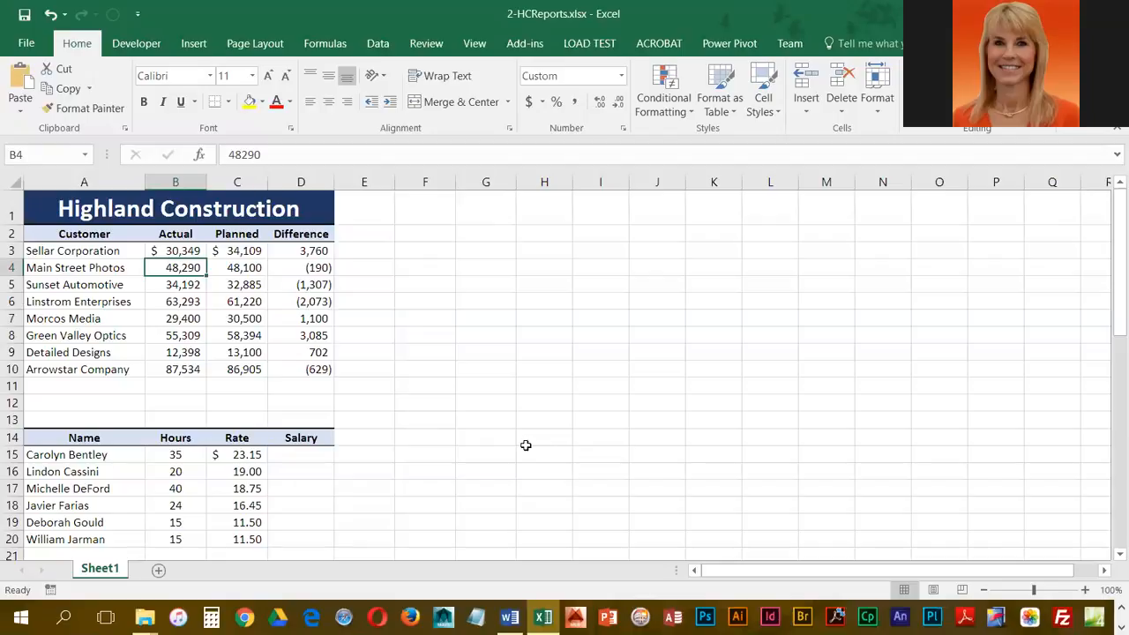
text(46425)
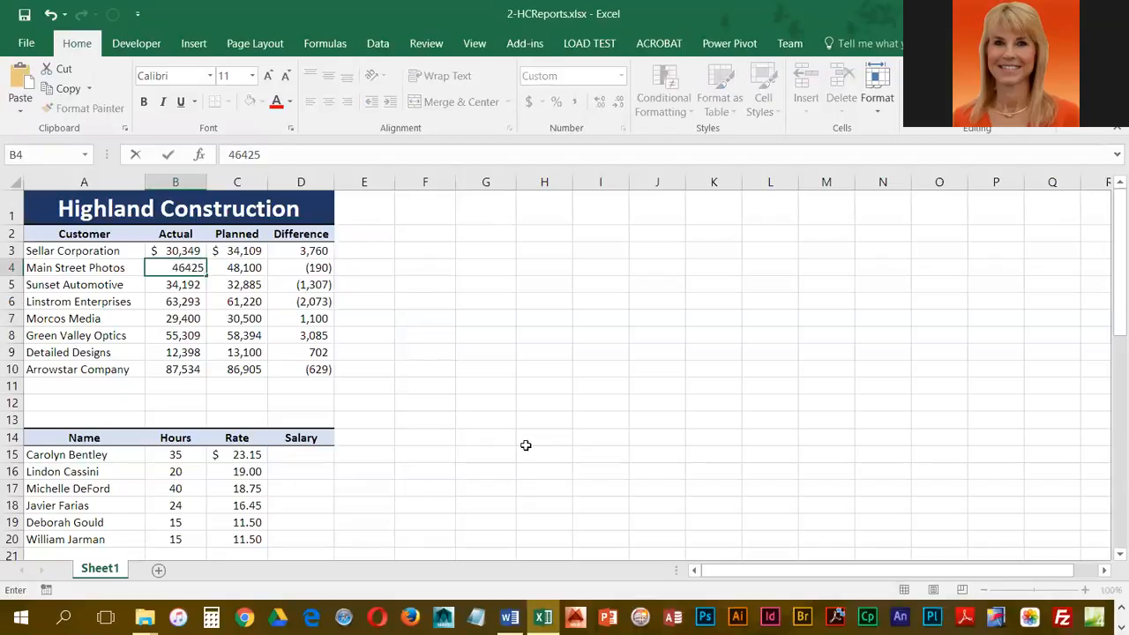
key(Return)
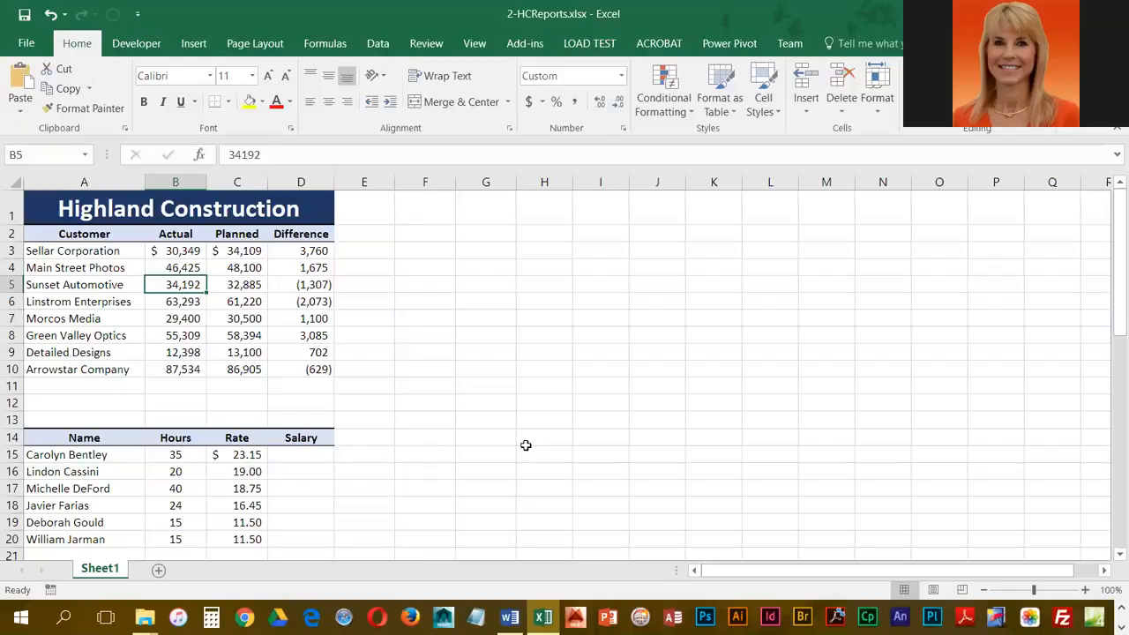
key(Right)
key(Down)
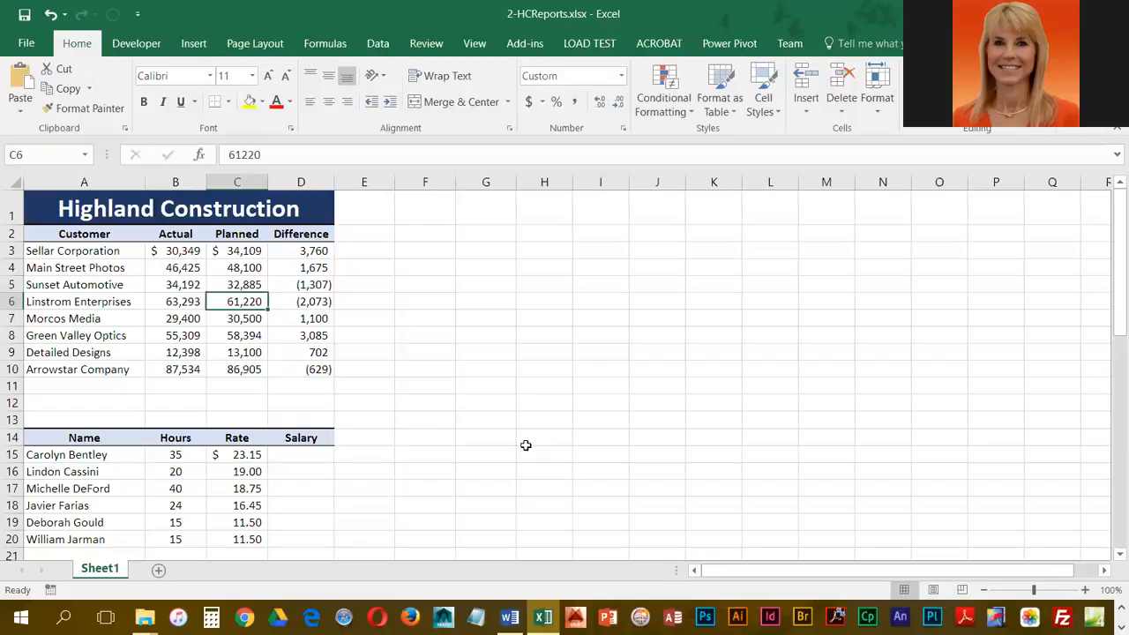
text(60000)
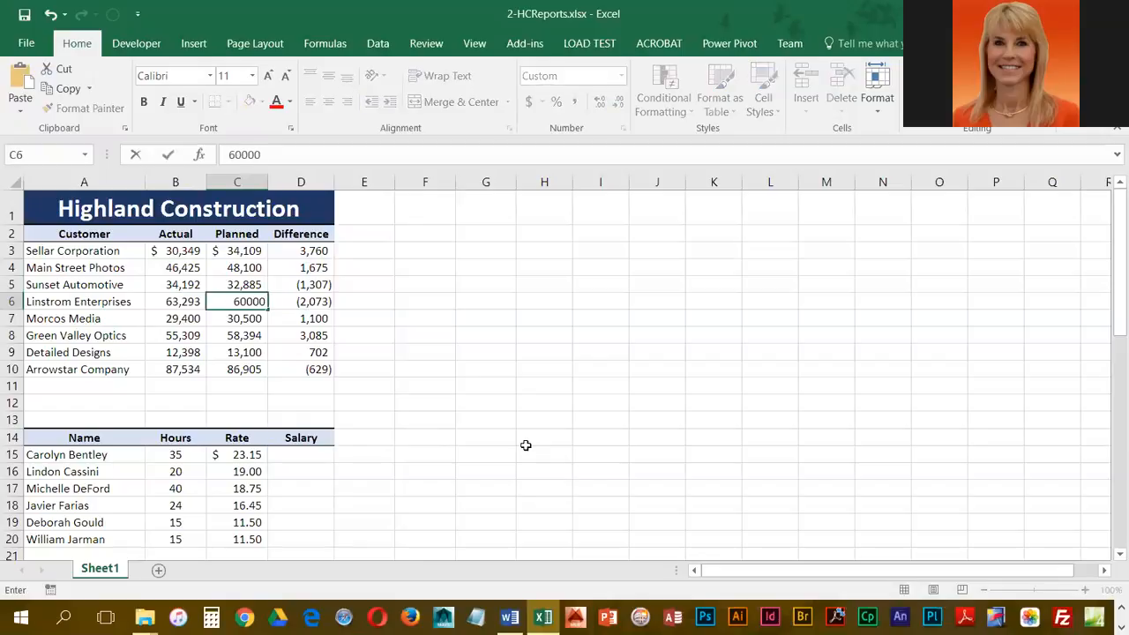
key(Return)
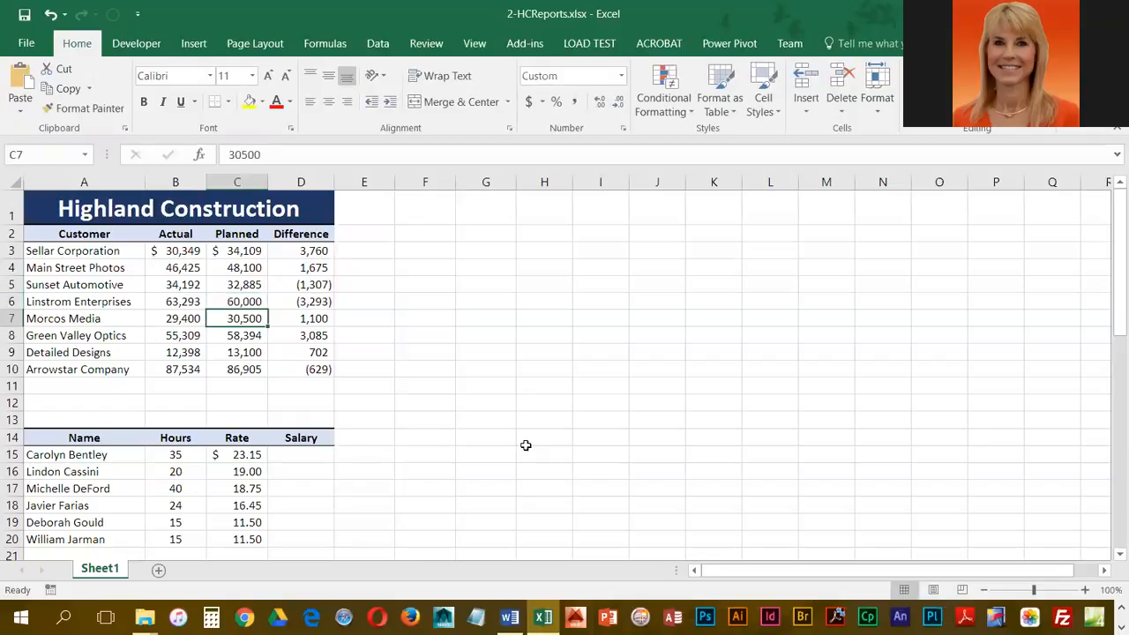
Change the actual amounts for Green Valley Optics (B8) to 57415 and Detailed Designs (B9) to 14115
key(Left)
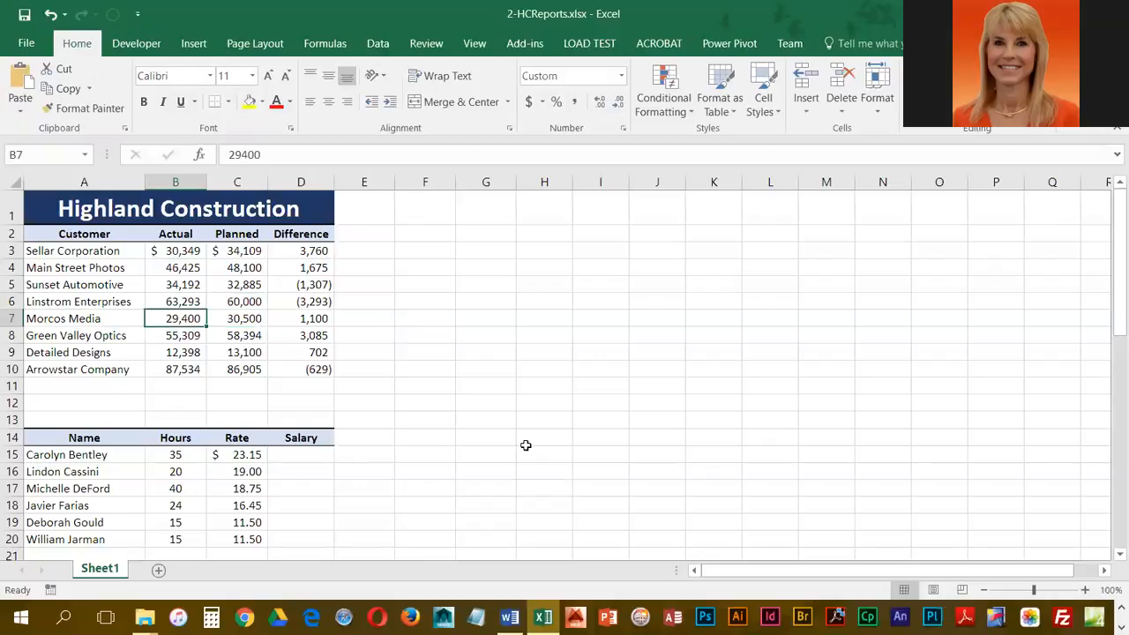
key(Down)
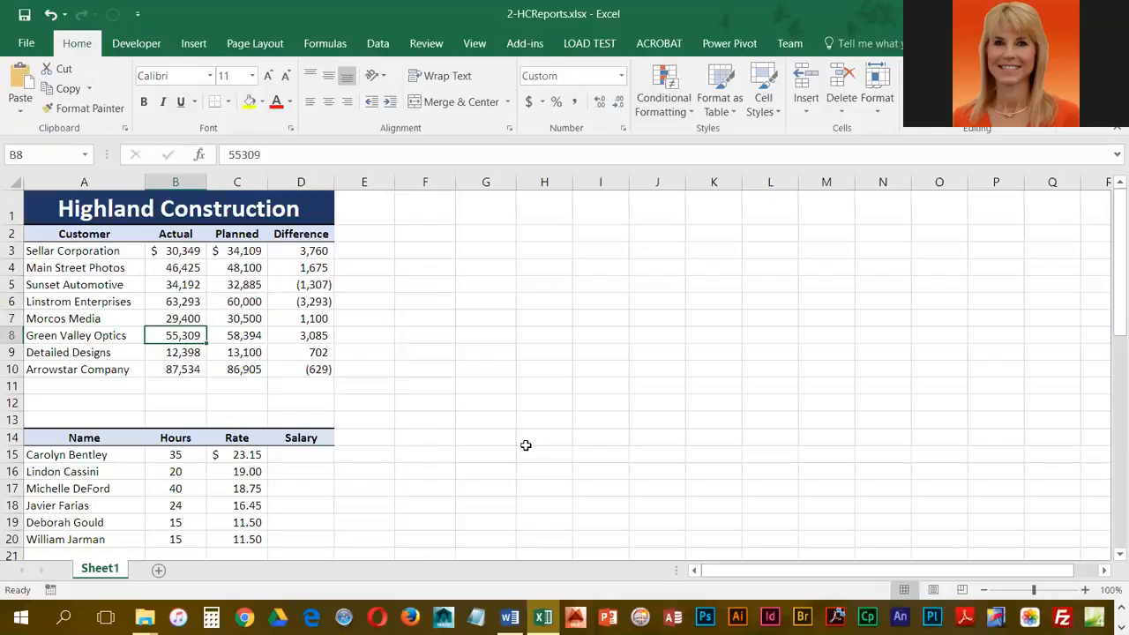
text(57)
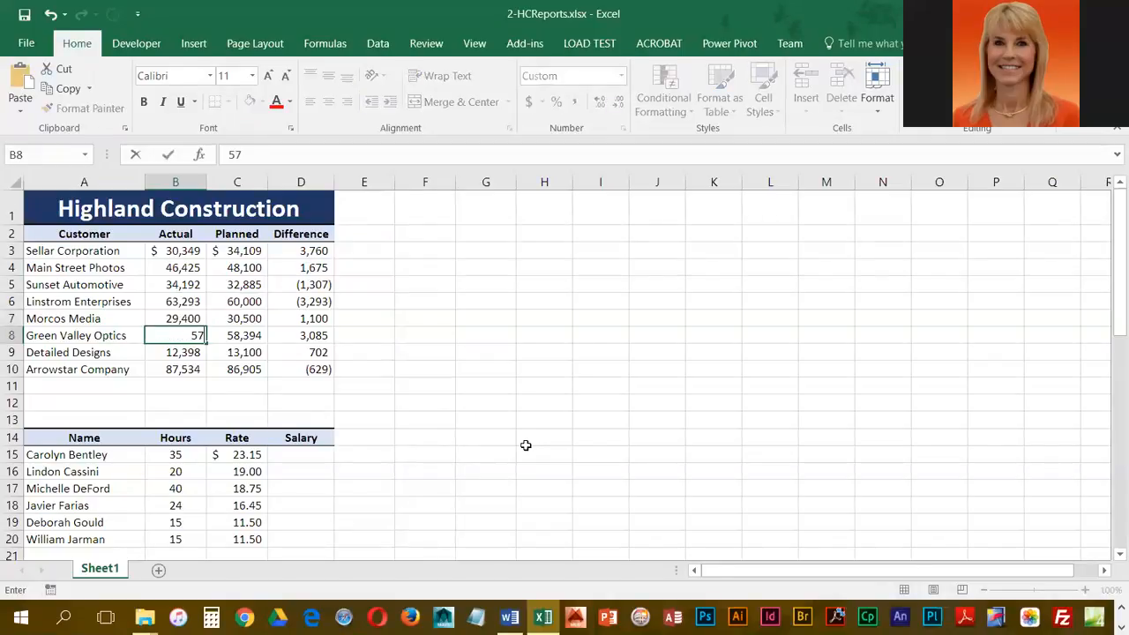
text(415)
key(Return)
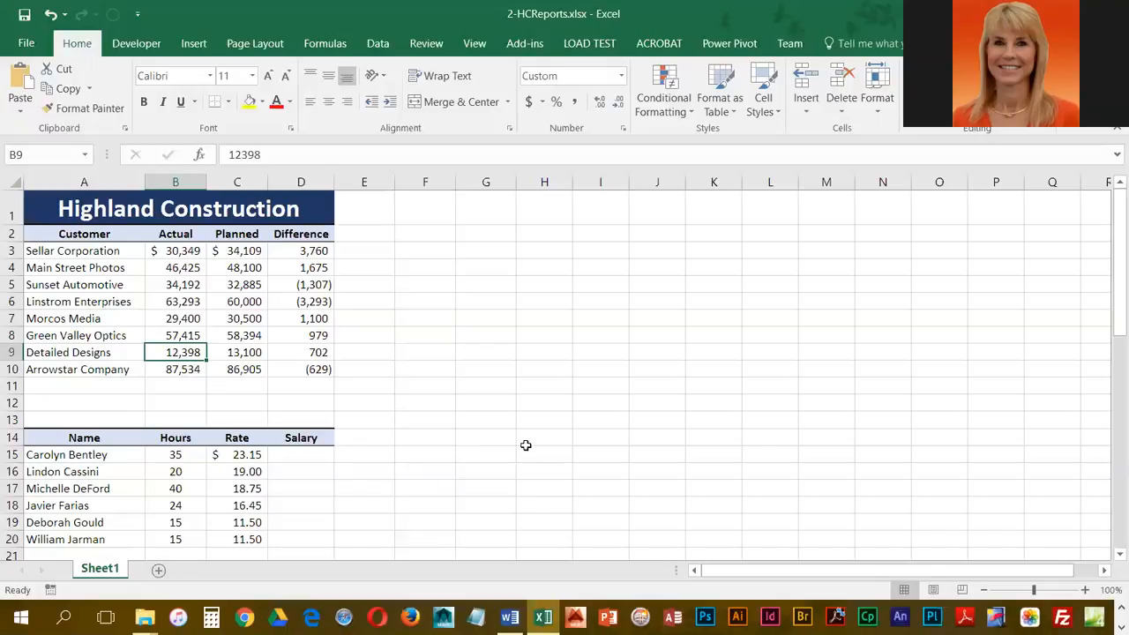
text(14115)
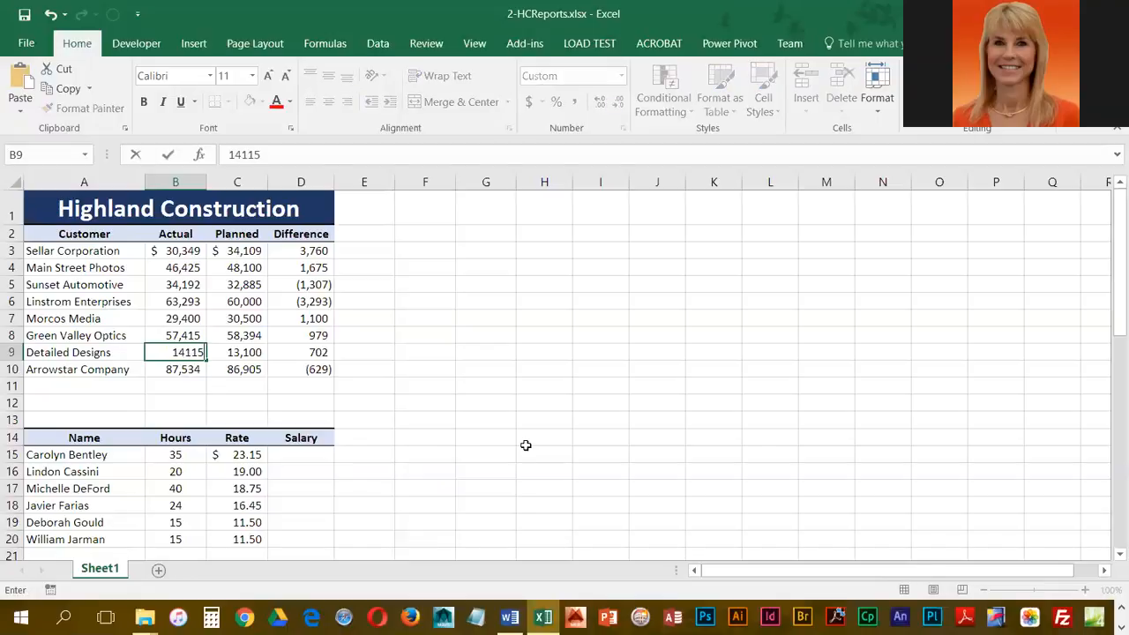
key(Return)
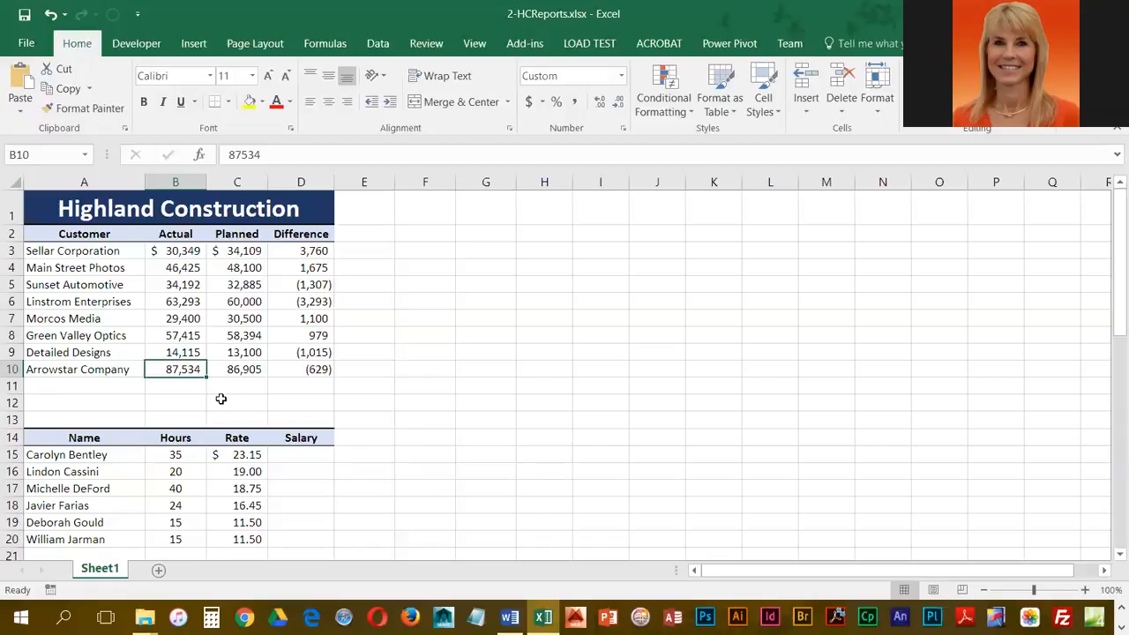
Apply the Accounting format with dollar sign and no decimal places to cell D3, and save the workbook
click(304, 248)
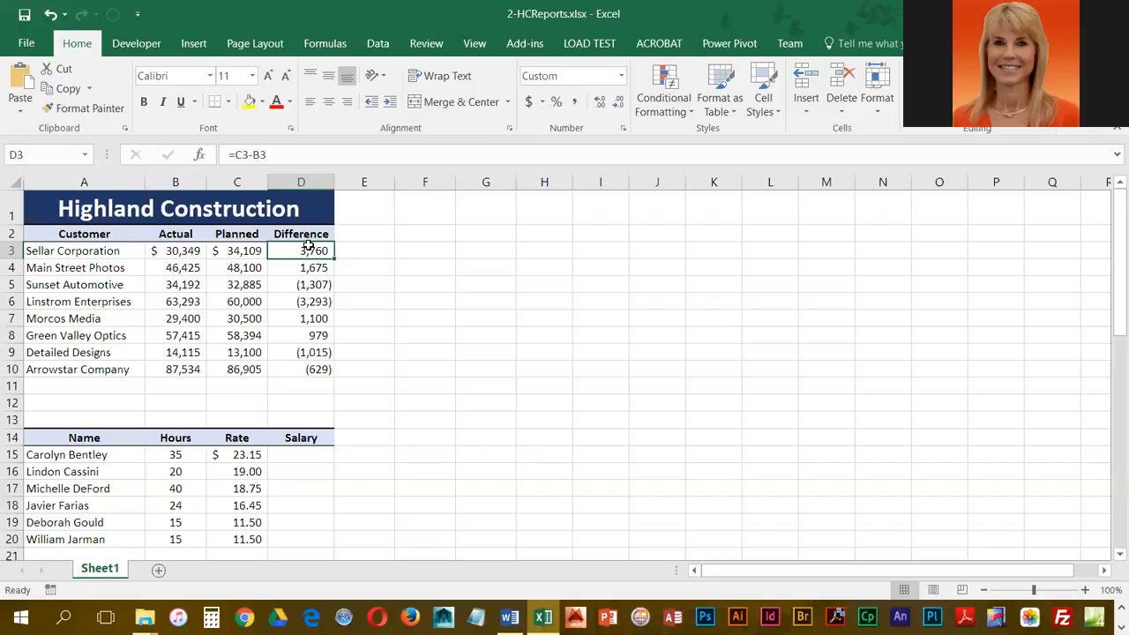
click(527, 102)
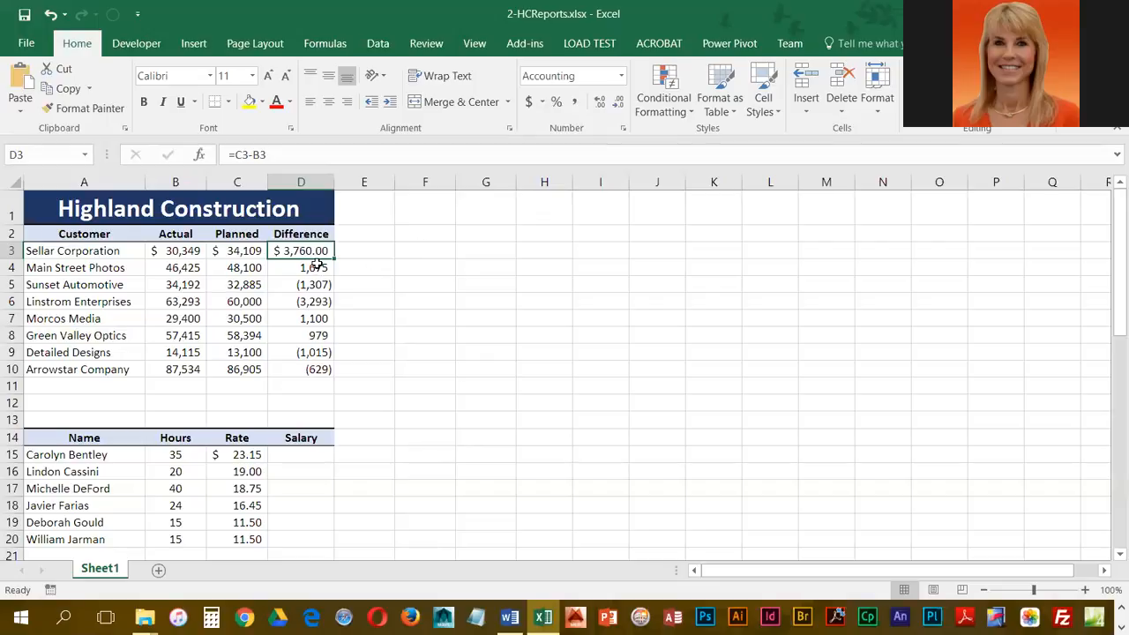
click(616, 103)
click(616, 103)
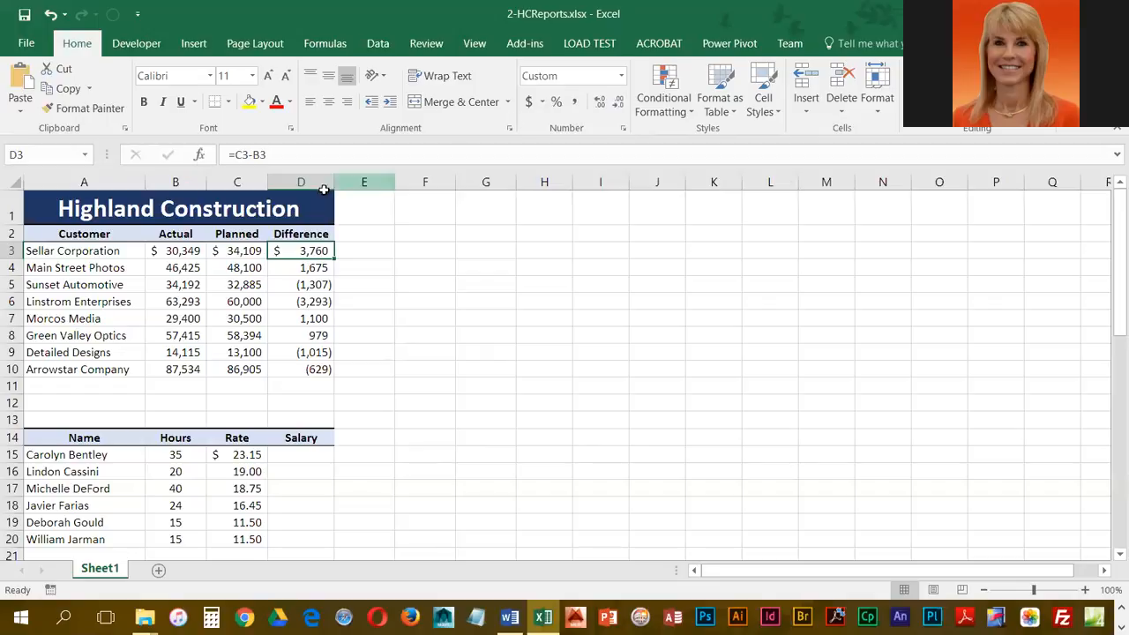
click(26, 18)
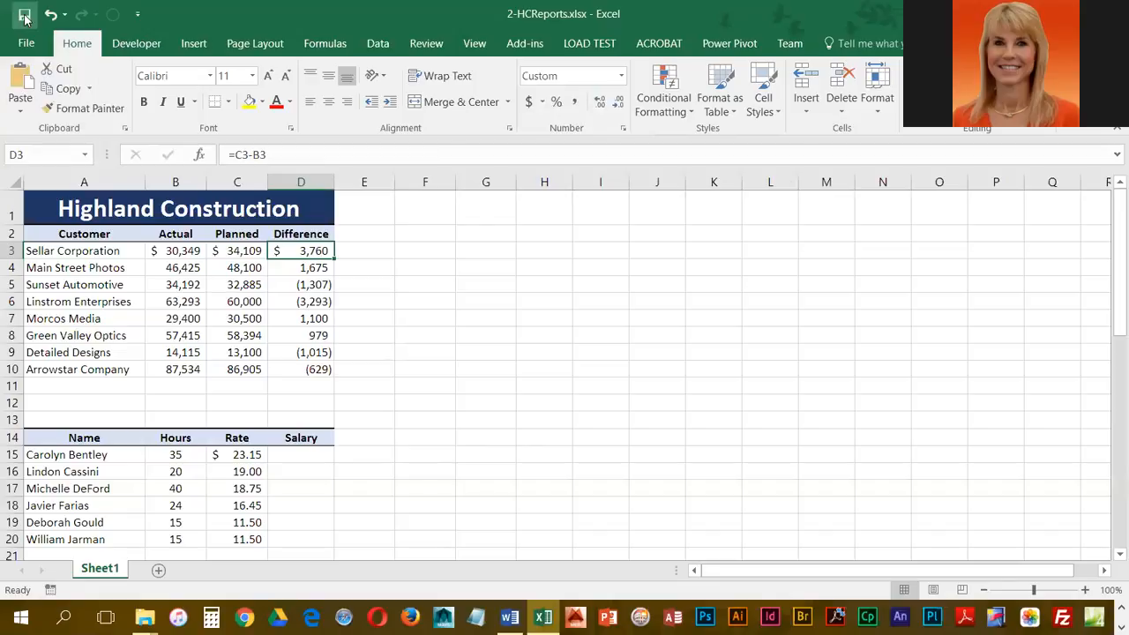